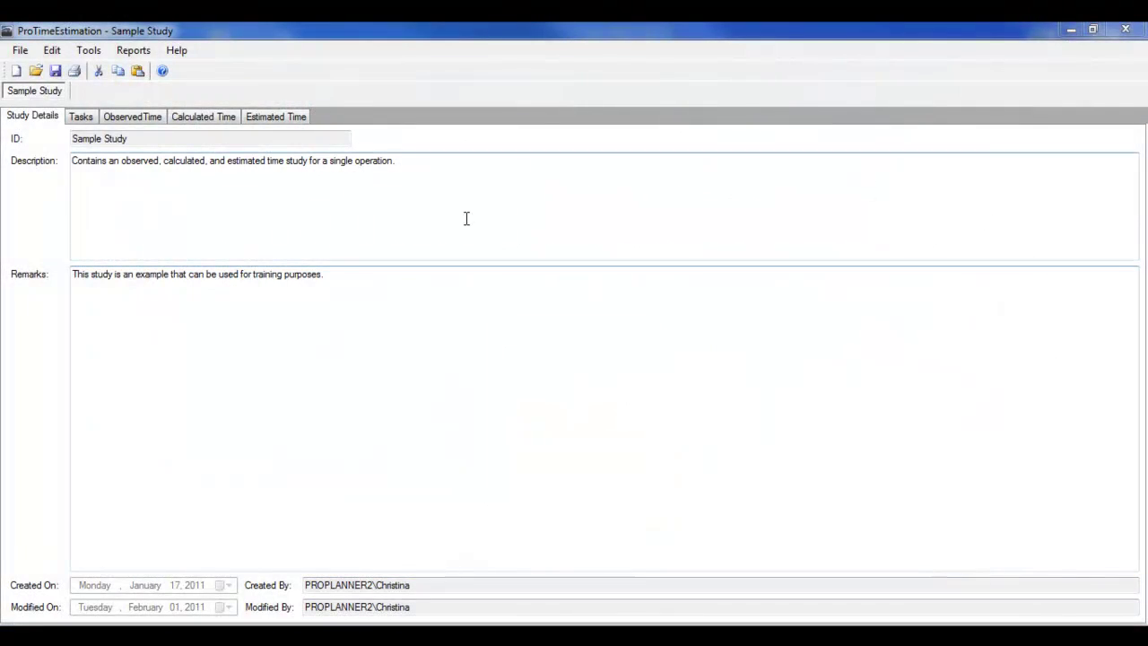
pyautogui.click(81, 118)
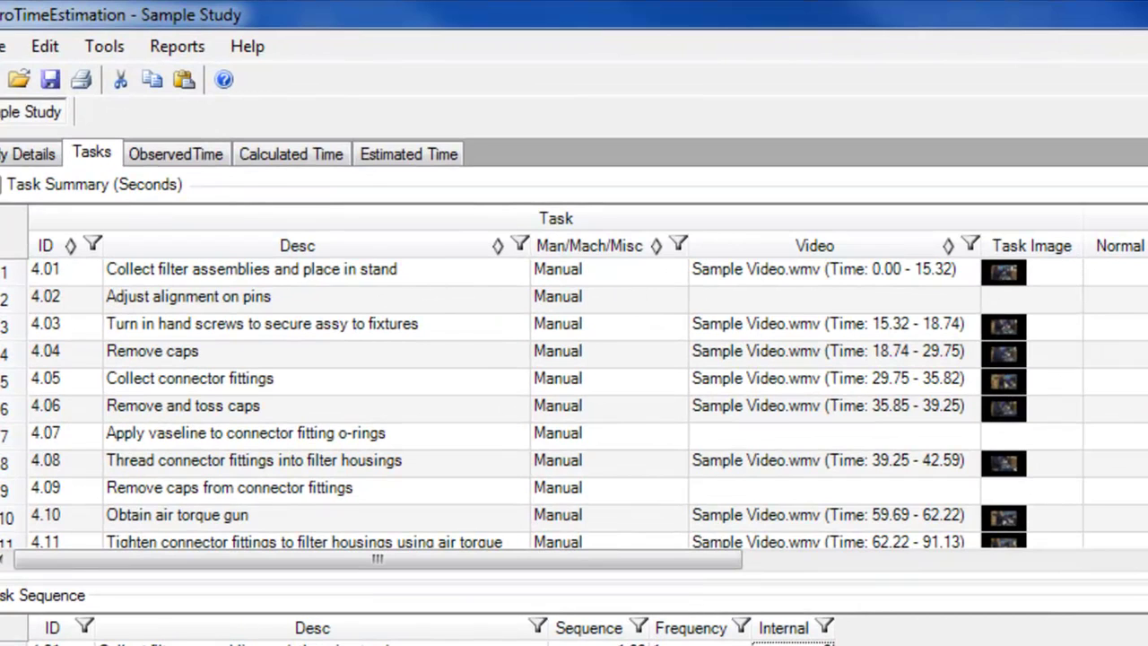
pyautogui.scroll(-1, 574, 404)
pyautogui.scroll(-1, 574, 404)
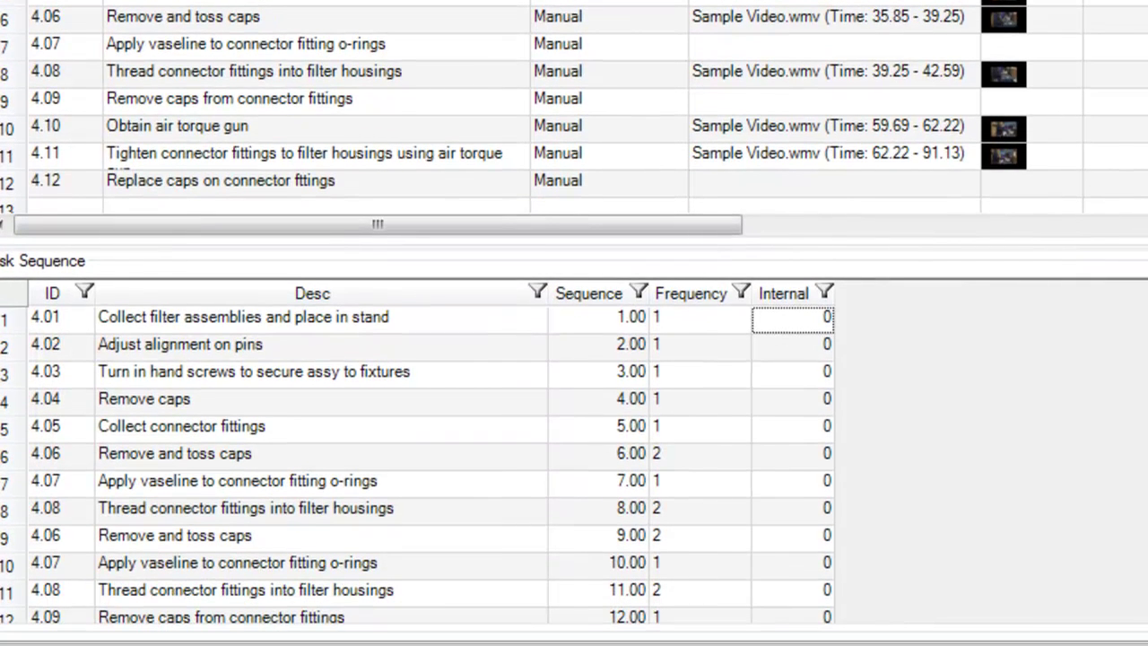
pyautogui.scroll(-2, 418, 466)
pyautogui.scroll(-2, 418, 466)
pyautogui.scroll(-1, 418, 466)
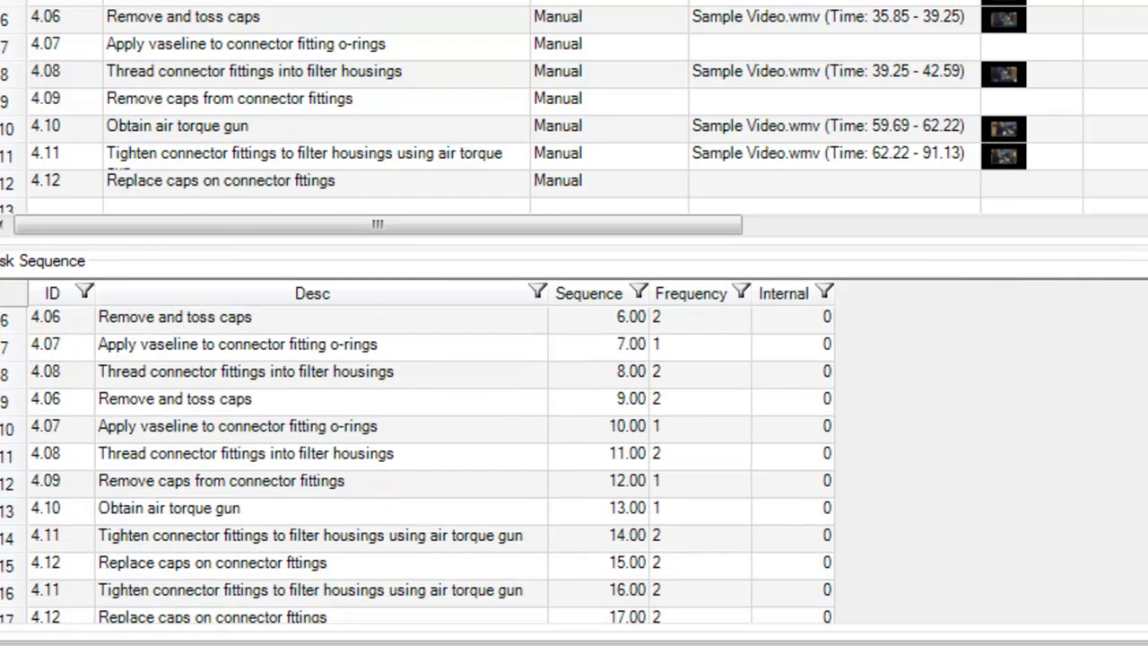
pyautogui.scroll(-1, 418, 465)
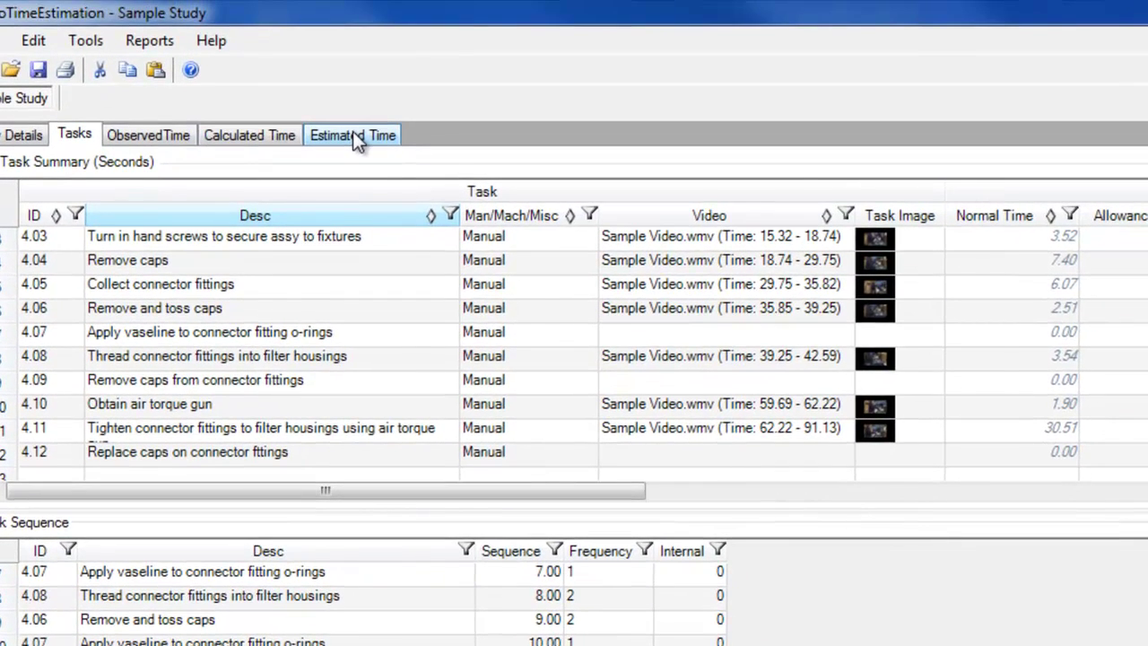
# On the estimated time data, give task 4.12 a normal time of 21.25 and a 3.00 allowance
pyautogui.click(356, 139)
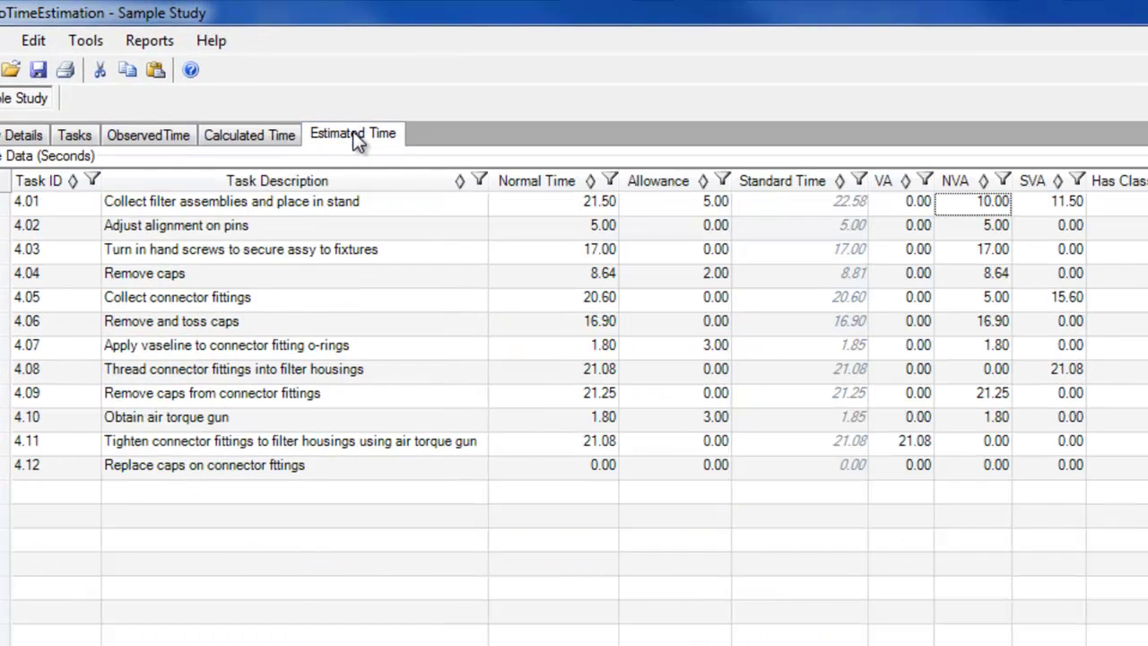
pyautogui.click(575, 465)
pyautogui.click(575, 466)
pyautogui.write('21.25')
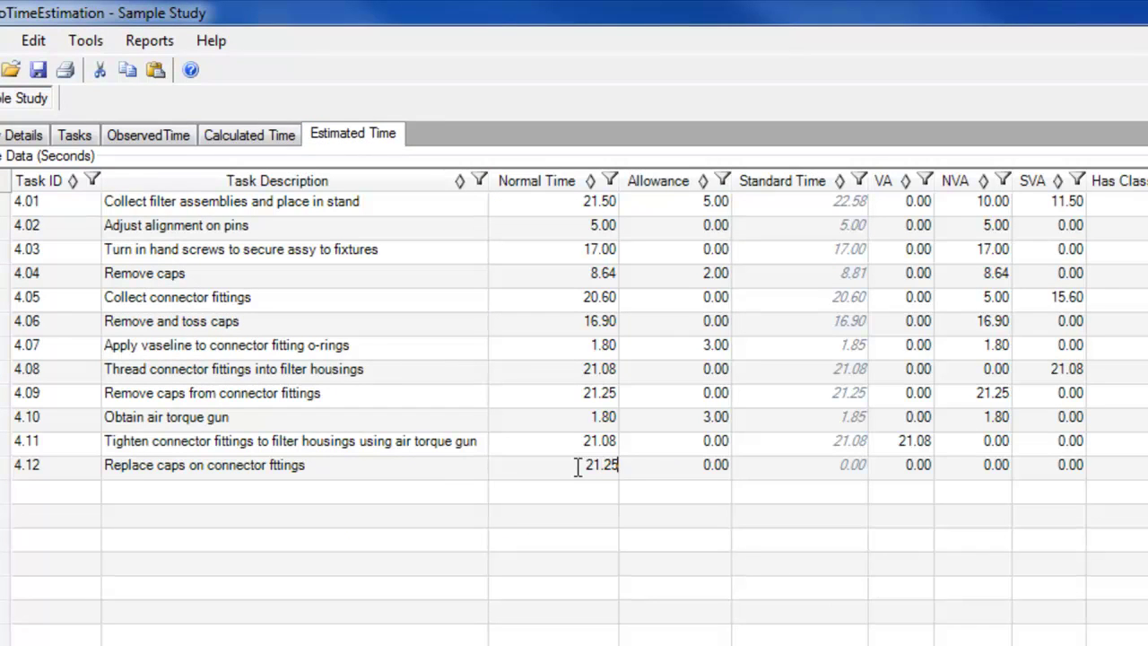
pyautogui.press('Tab')
pyautogui.write('3')
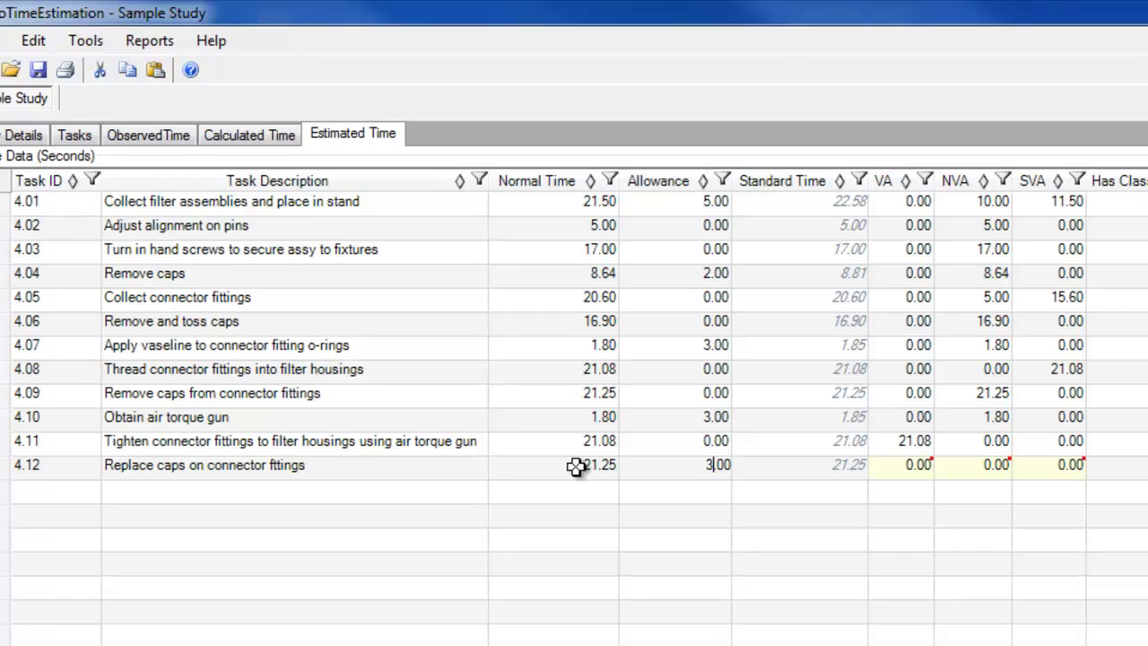
pyautogui.press('Tab')
pyautogui.press('Tab')
# Classify all 21.25 seconds of task 4.12 as NVA under Others > Other reasons
pyautogui.doubleClick(768, 369)
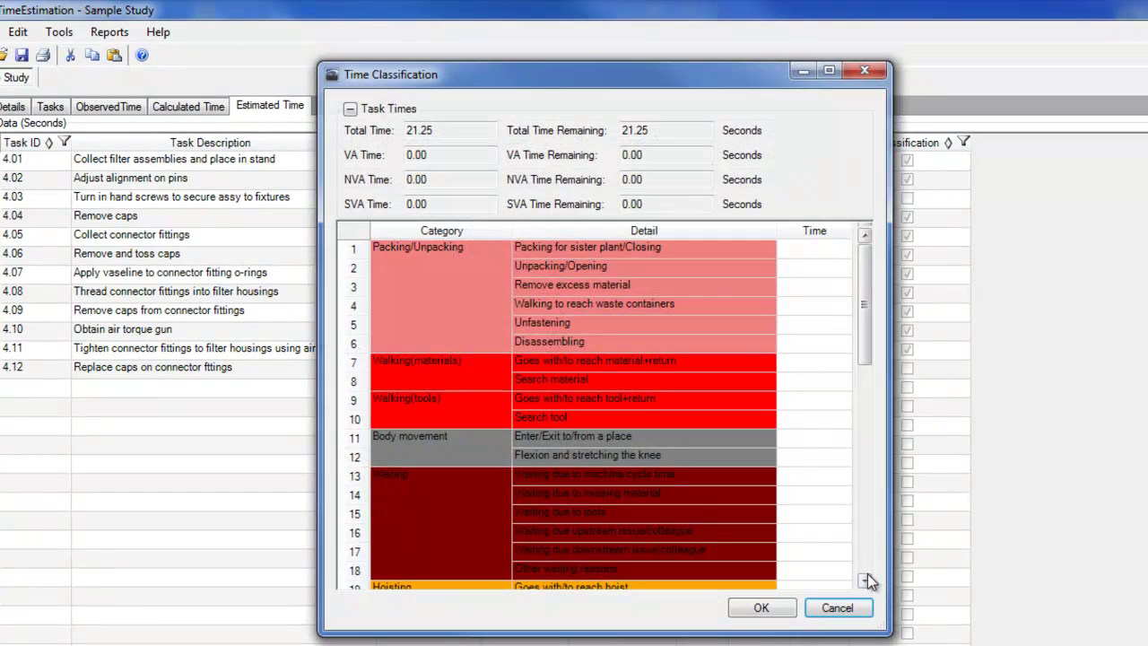
pyautogui.click(866, 580)
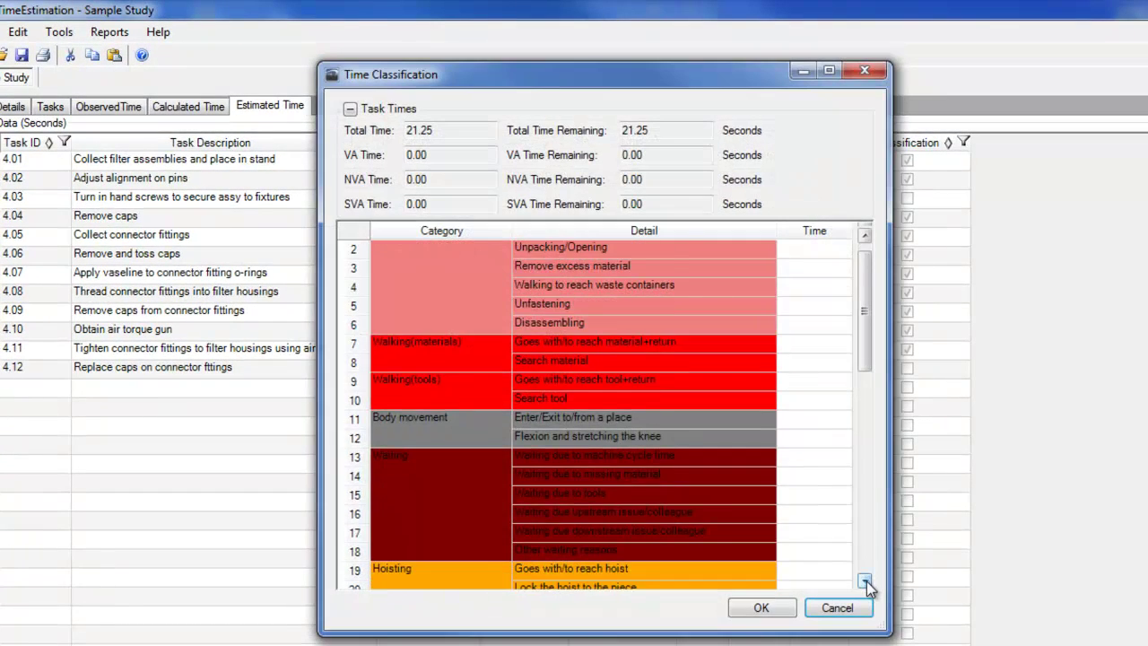
pyautogui.click(866, 579)
pyautogui.click(866, 582)
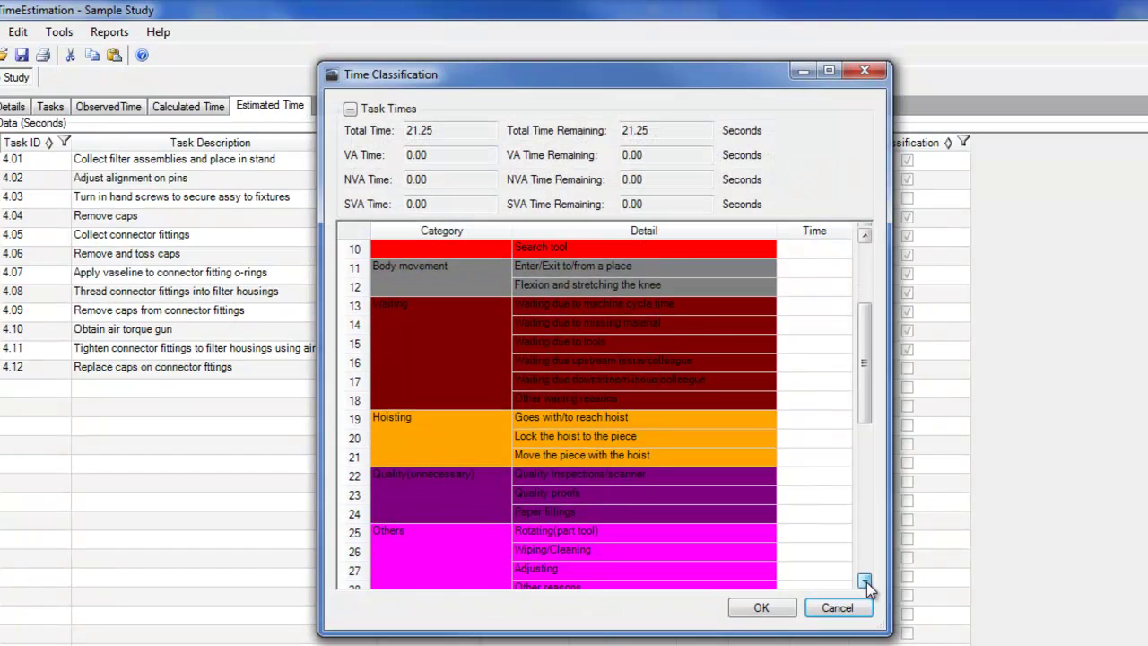
pyautogui.click(811, 550)
pyautogui.write('21.25')
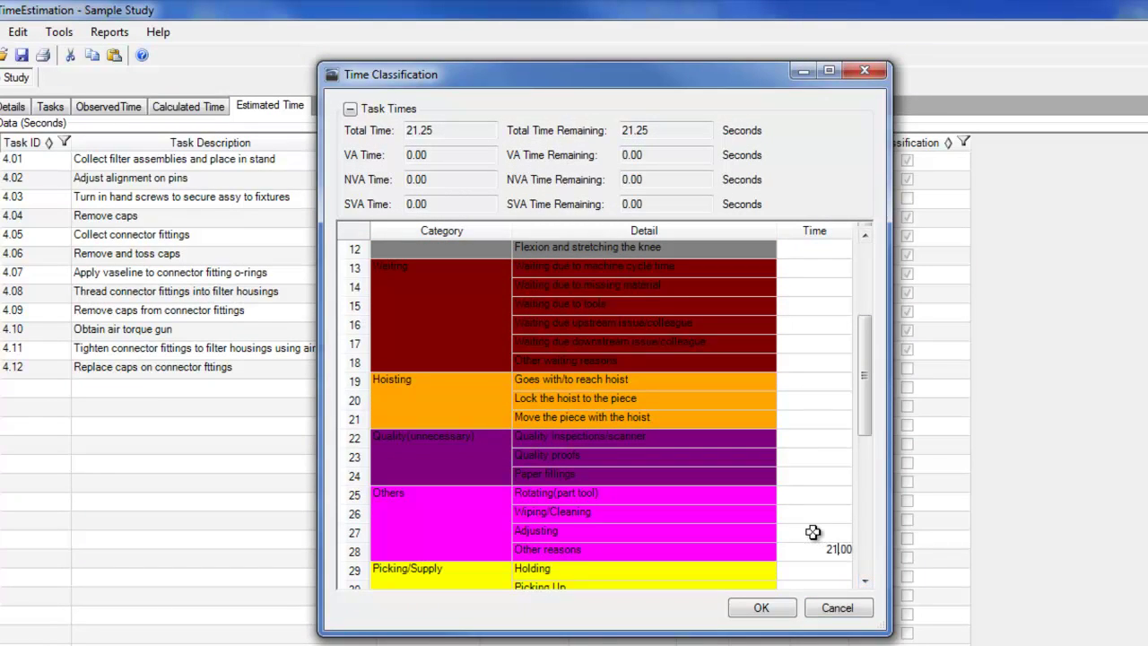
pyautogui.click(759, 610)
pyautogui.click(657, 513)
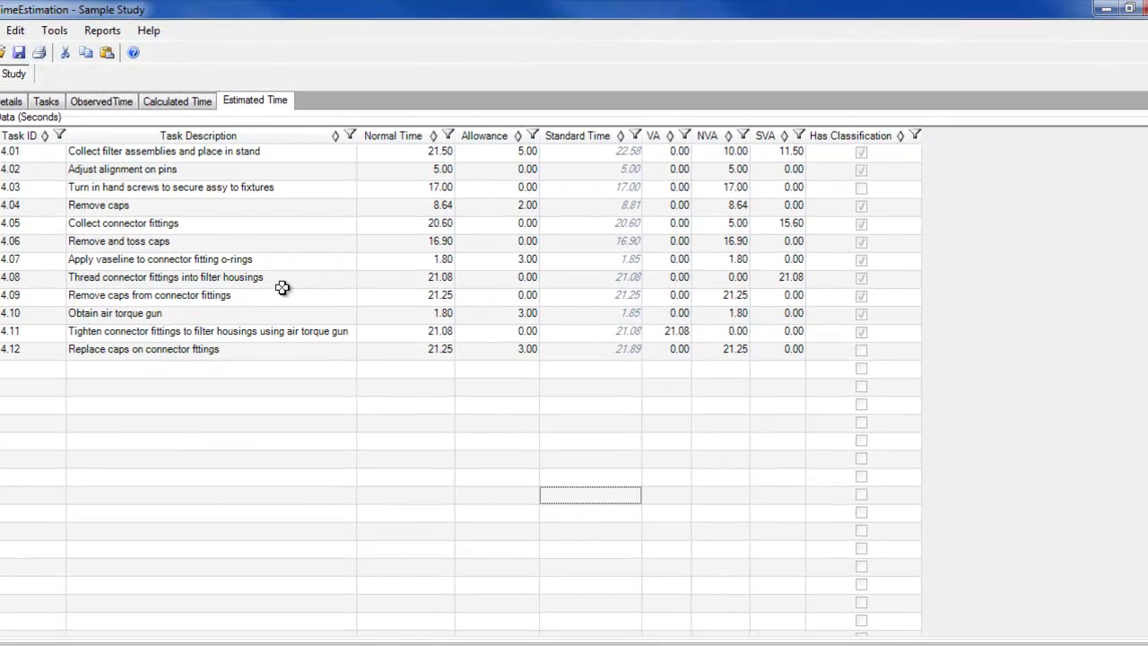
# Open the observed time study, keeping Video as the study type
pyautogui.click(103, 106)
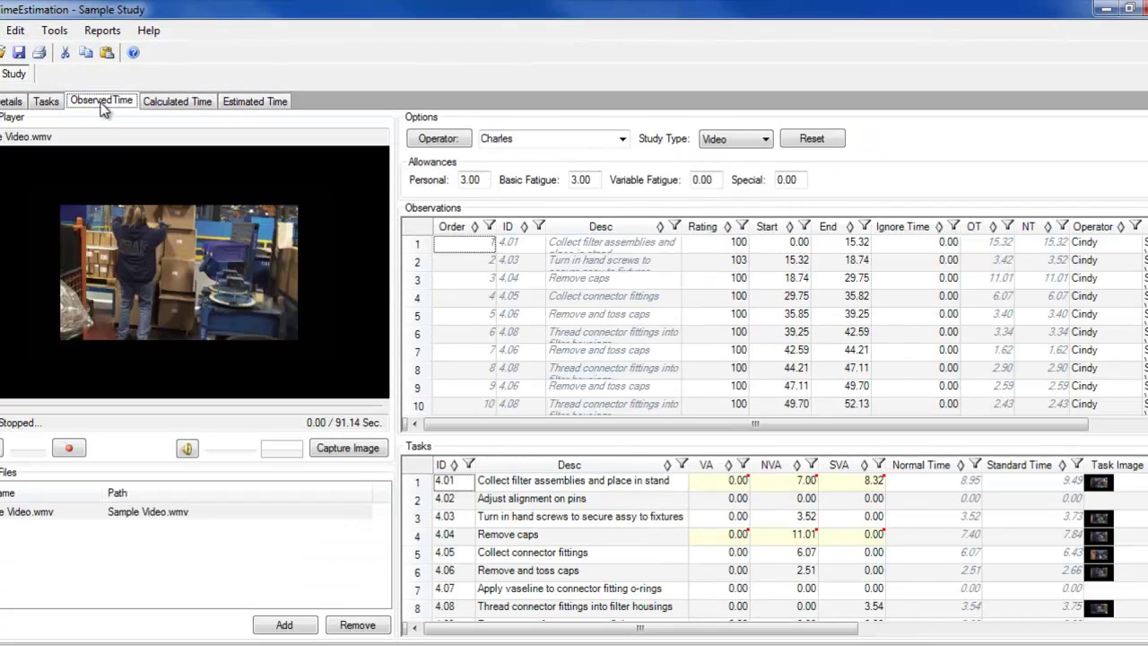
pyautogui.click(767, 141)
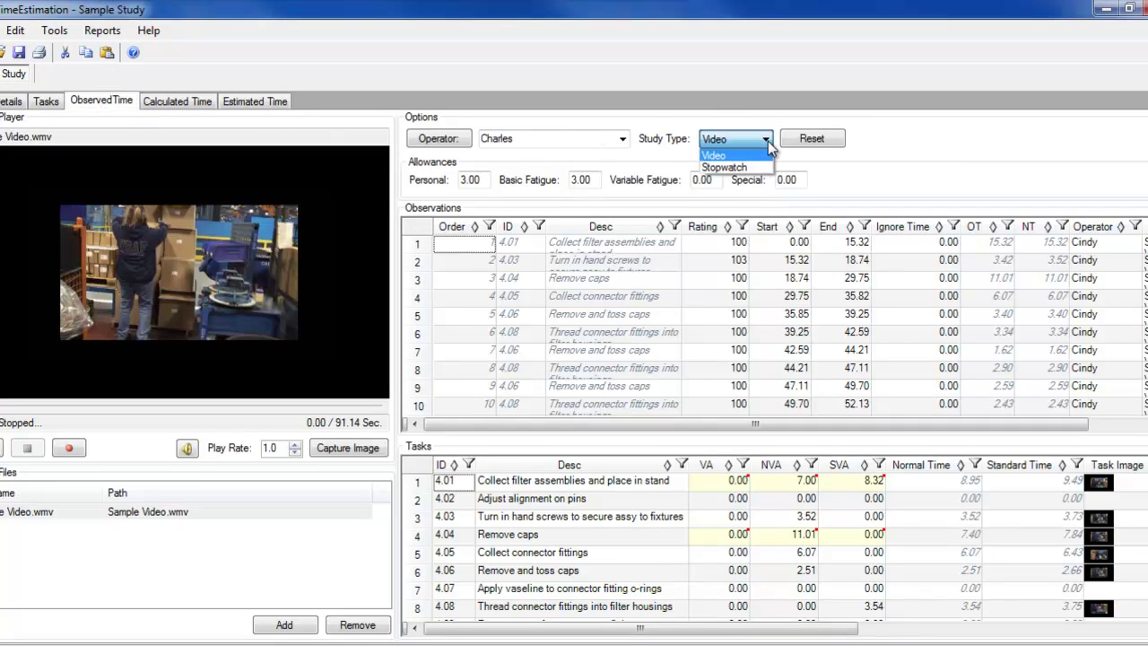
pyautogui.click(902, 167)
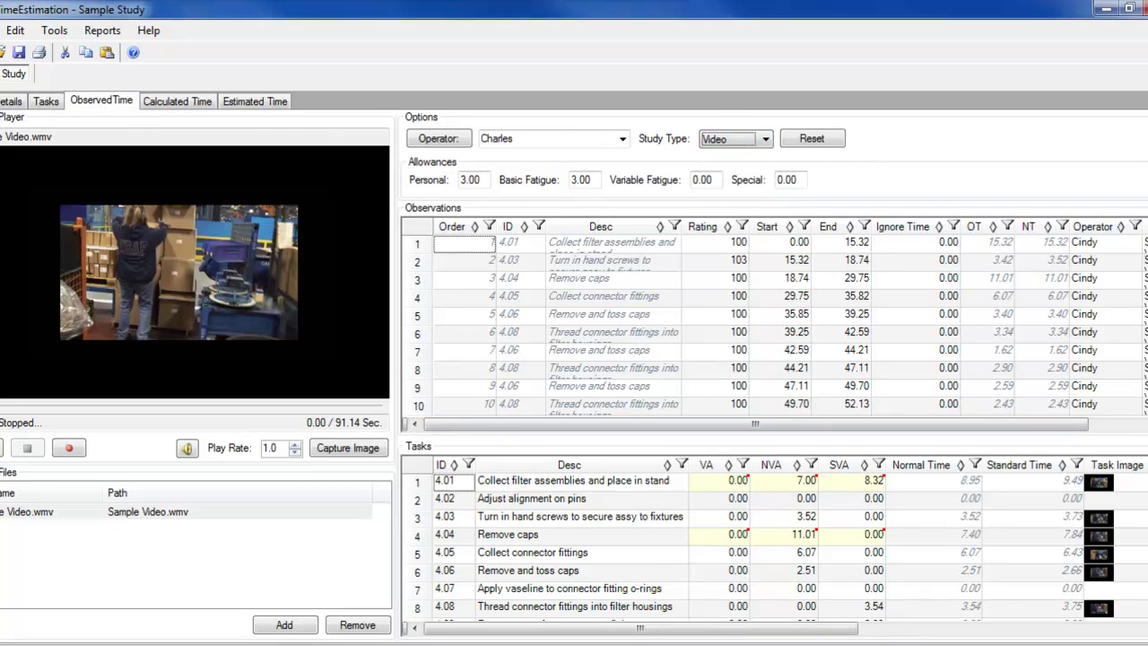
pyautogui.scroll(-1, 771, 323)
pyautogui.scroll(-1, 772, 323)
pyautogui.scroll(-1, 771, 323)
pyautogui.scroll(-1, 772, 323)
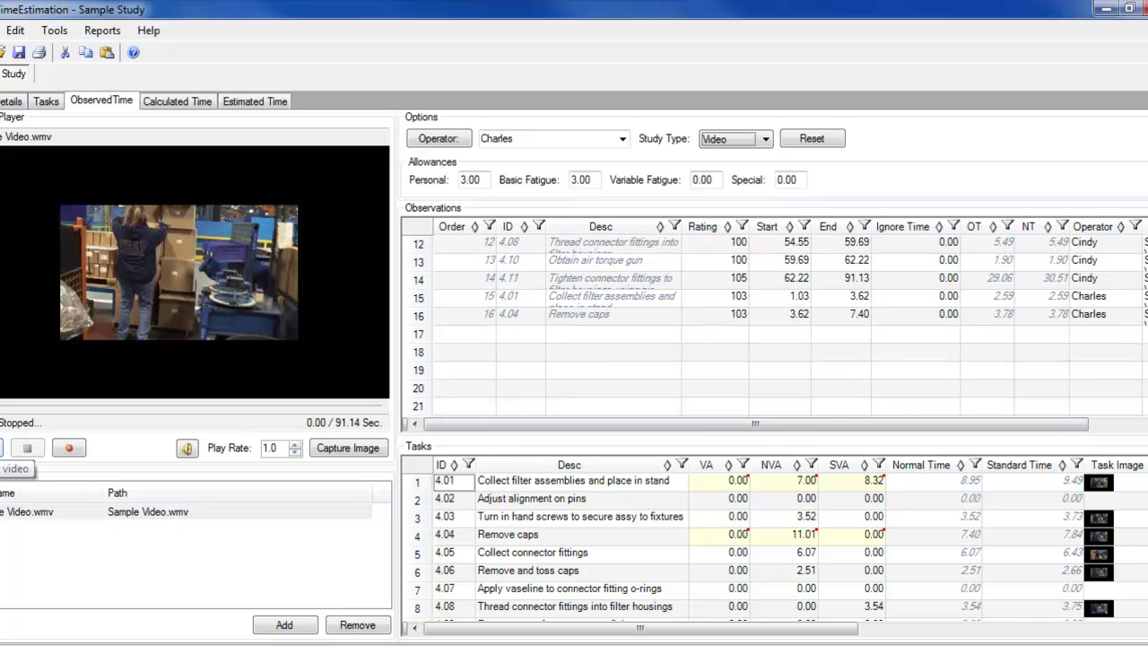
# Record two observations of task 4.01 from the sample video, then stop recording
pyautogui.click(3, 447)
pyautogui.click(69, 448)
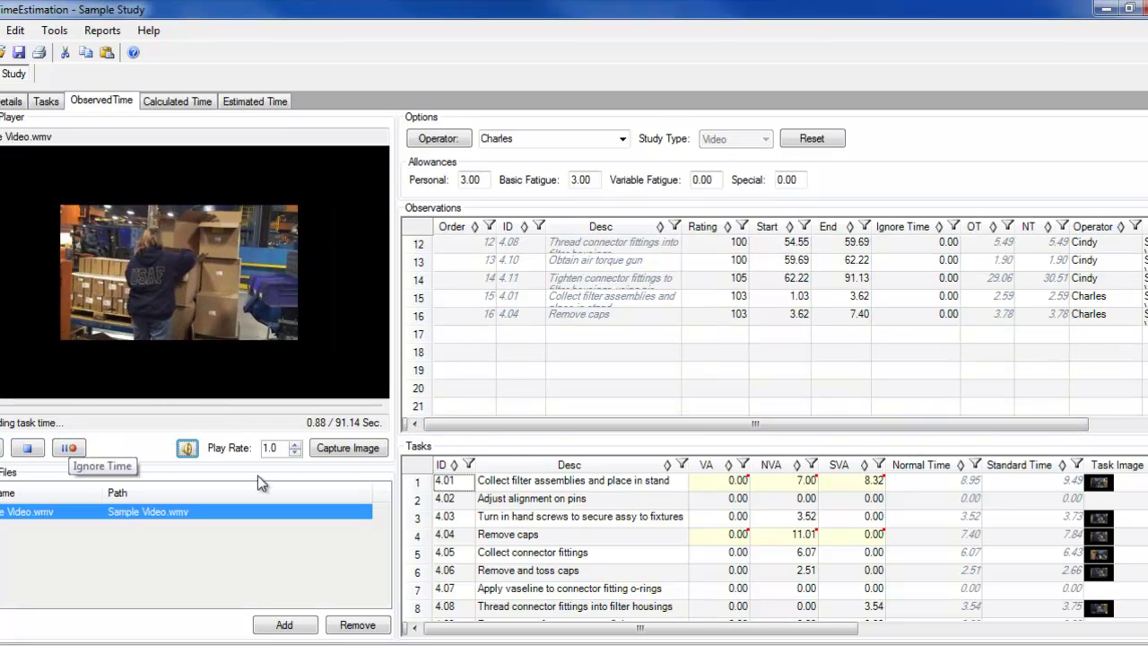
pyautogui.click(420, 489)
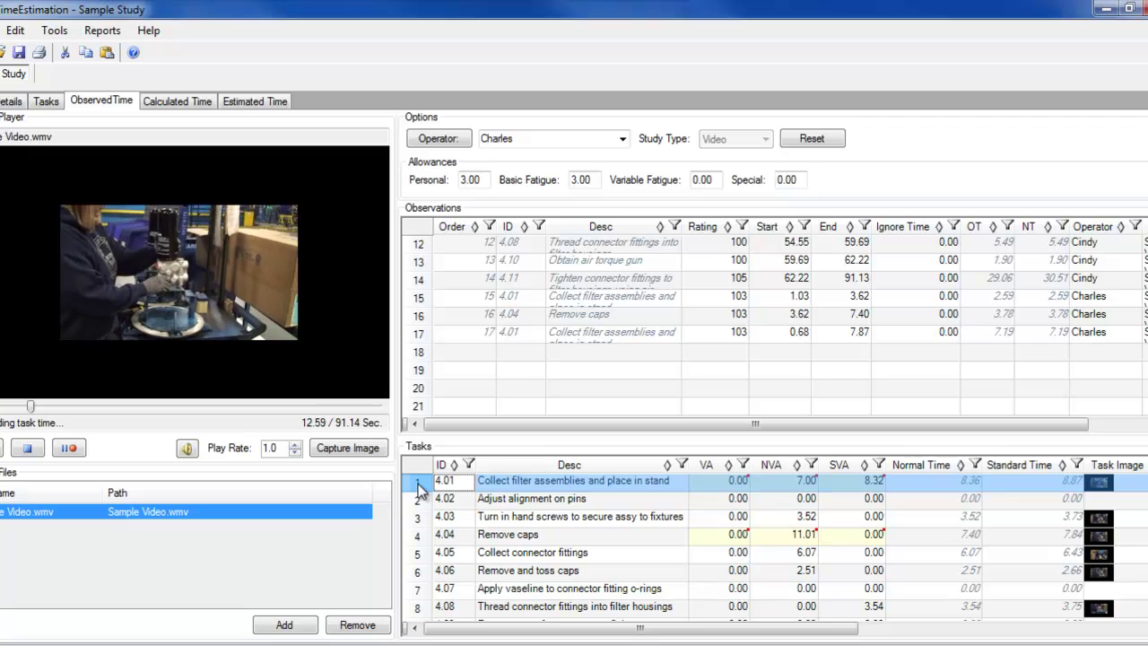
pyautogui.click(419, 487)
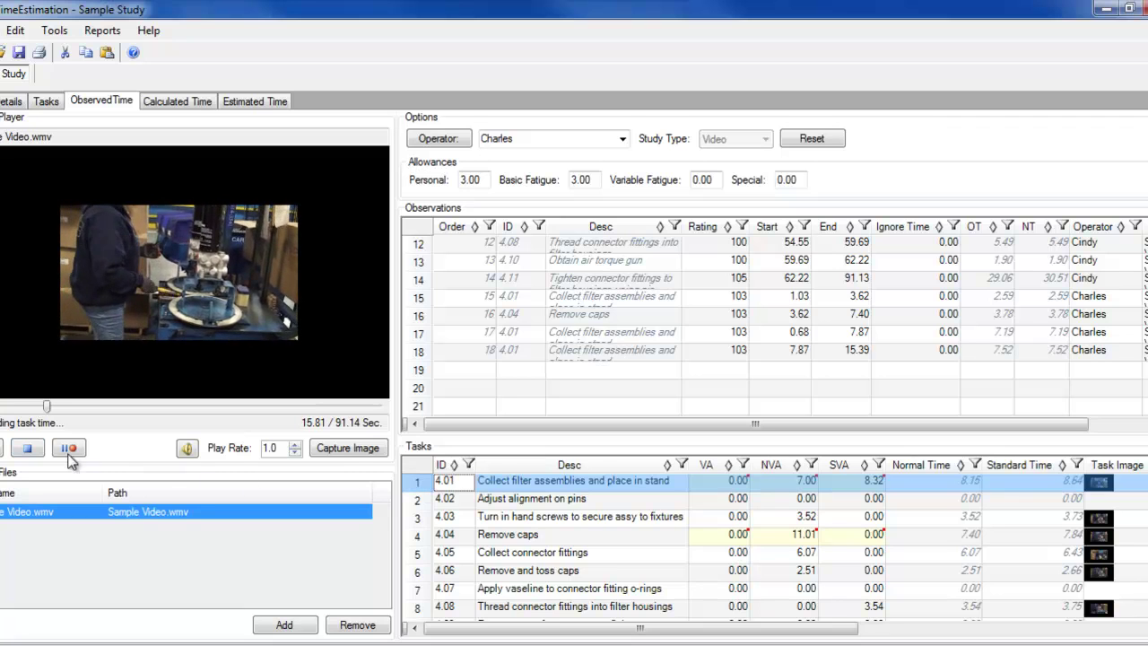
pyautogui.click(29, 450)
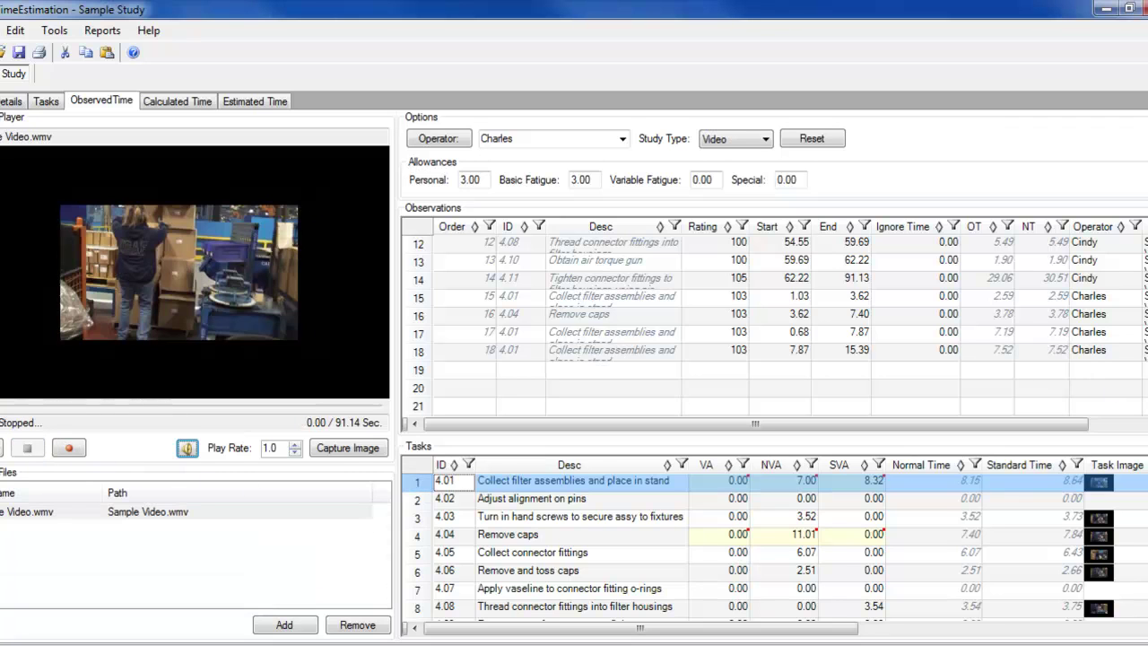
pyautogui.scroll(4, 730, 239)
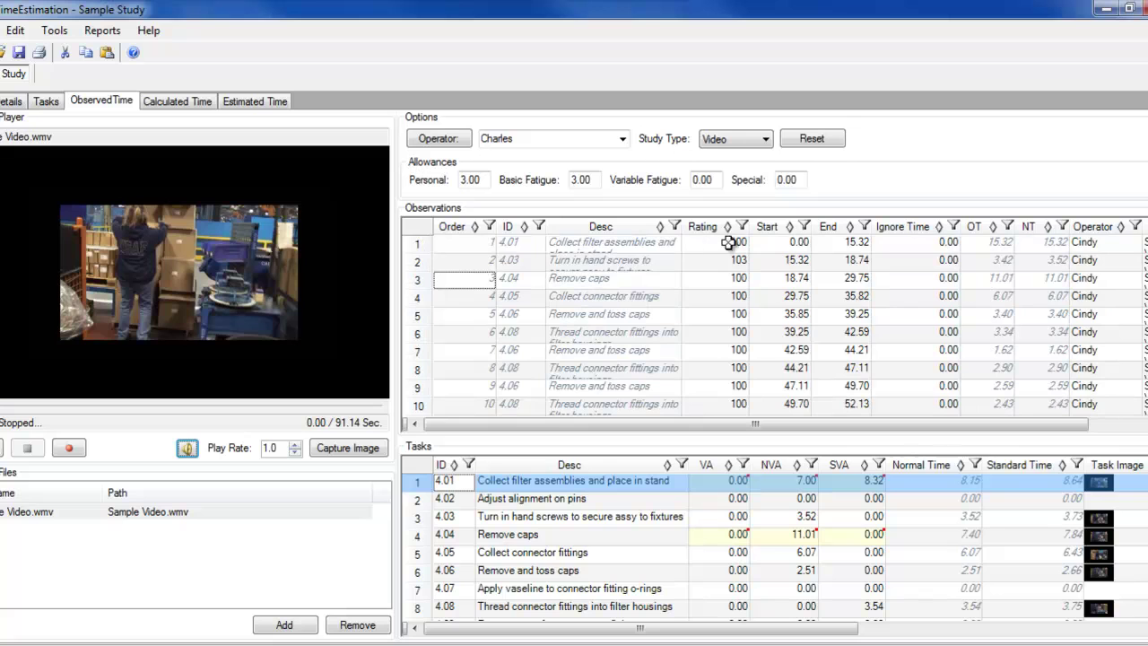
# Preview moving the first observation's breakpoint earlier, then close Adjust Breakpoints without saving
pyautogui.doubleClick(414, 242)
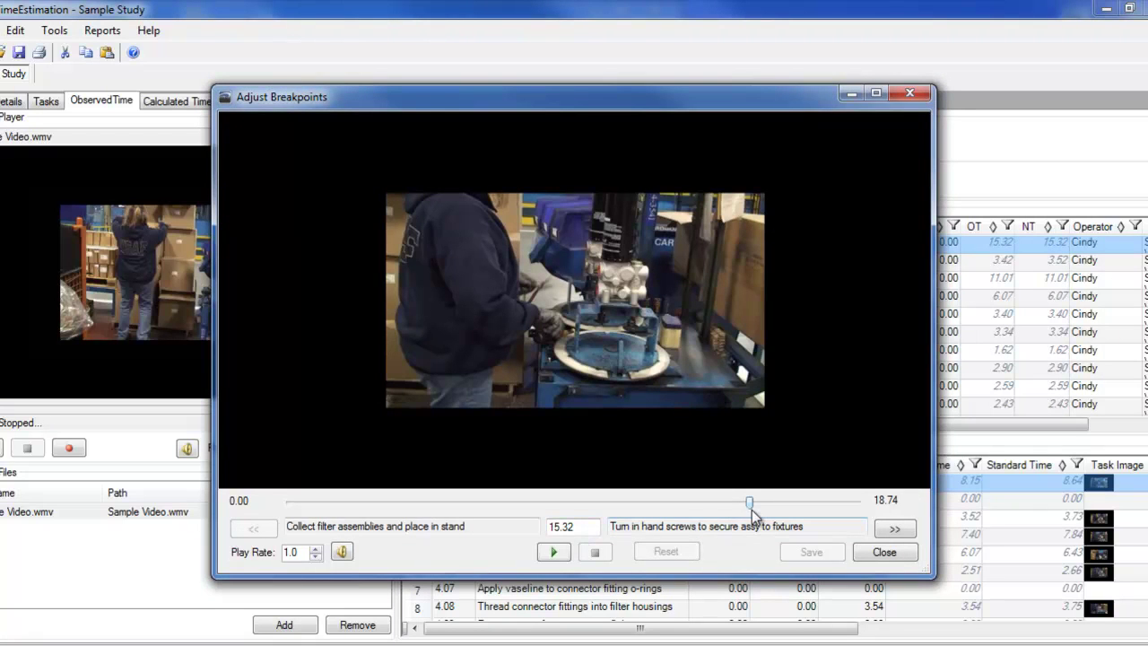
pyautogui.moveTo(751, 508); pyautogui.dragTo(599, 525)
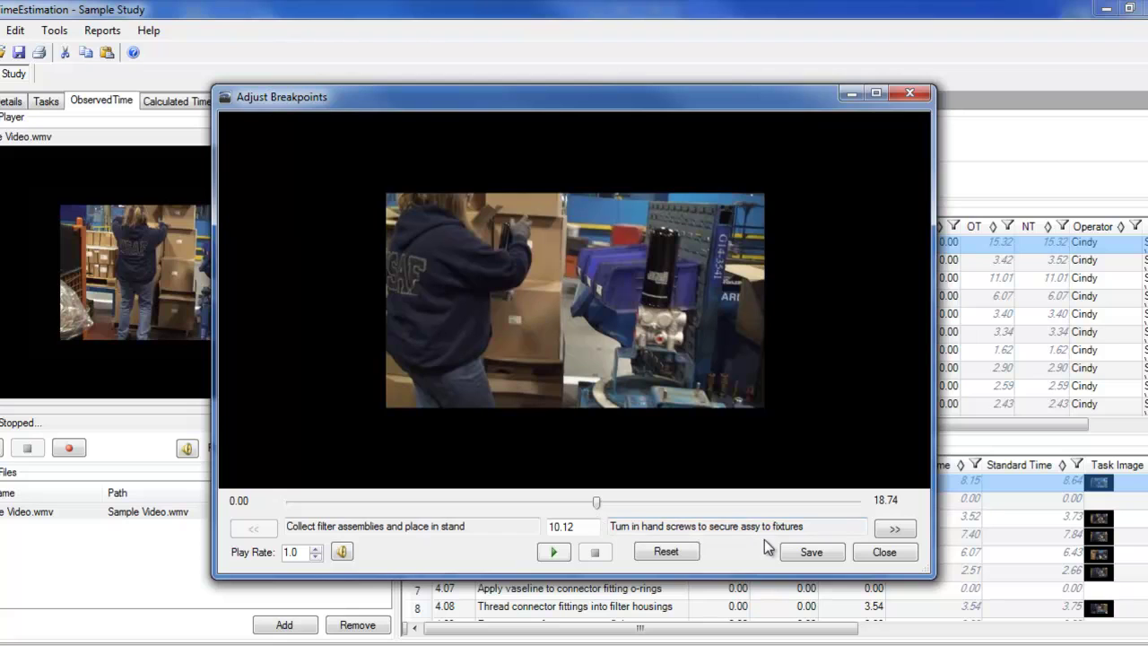
pyautogui.click(863, 553)
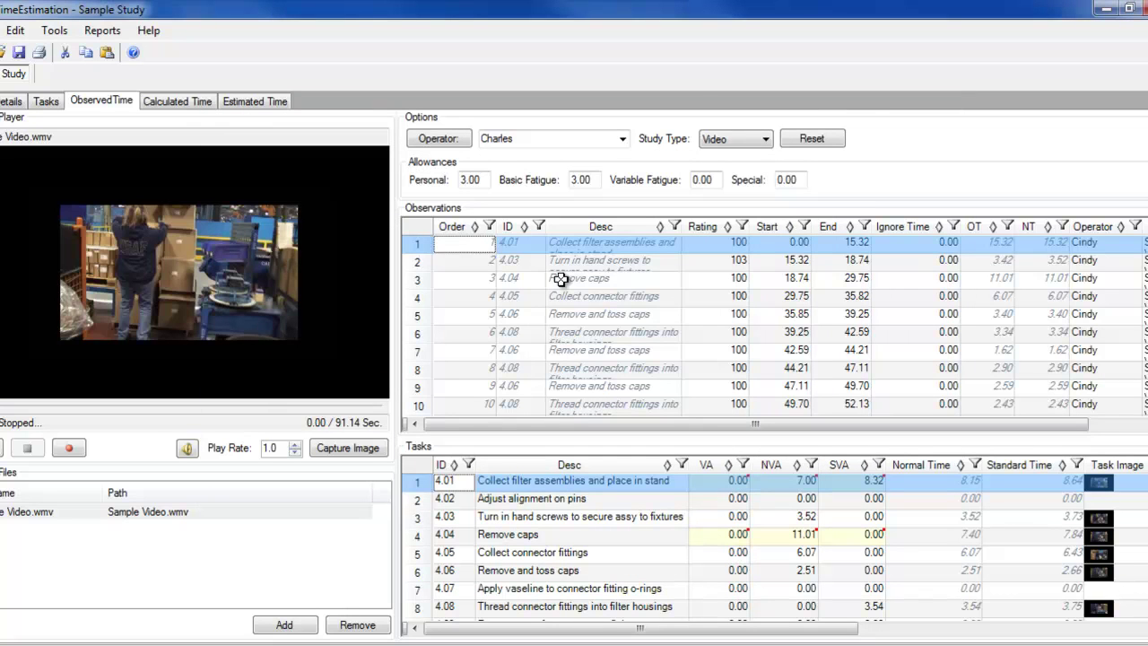
# Add BMOST element ID 12 (WALK 3-4 STEPS) as task 4.03's second motion, widening the task list
pyautogui.click(181, 104)
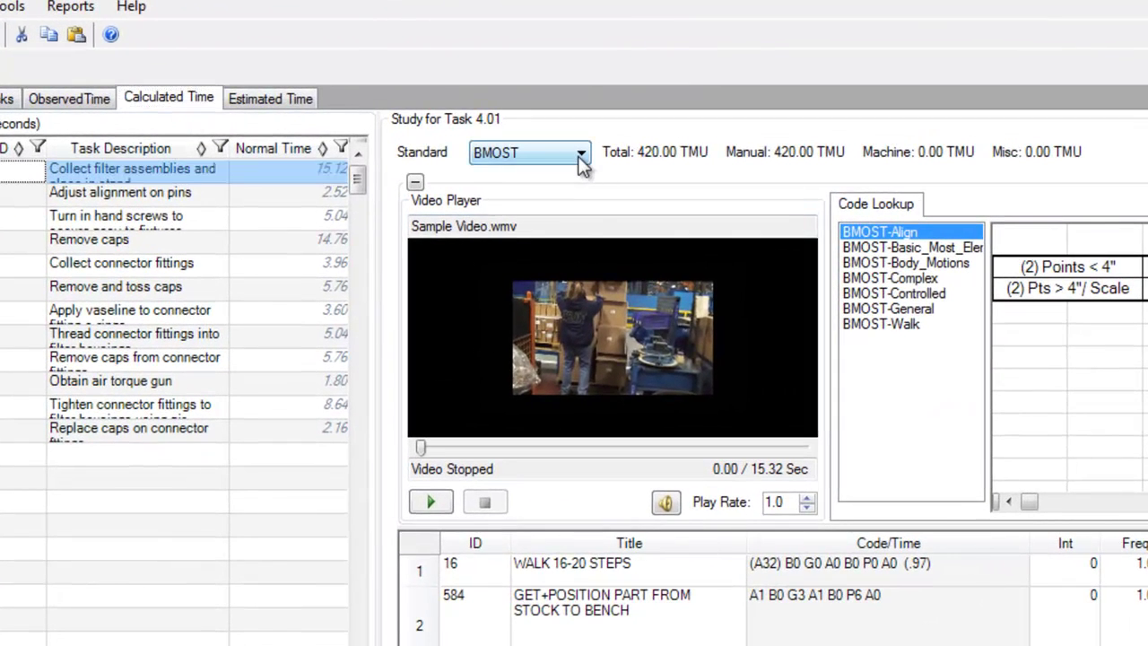
pyautogui.click(568, 153)
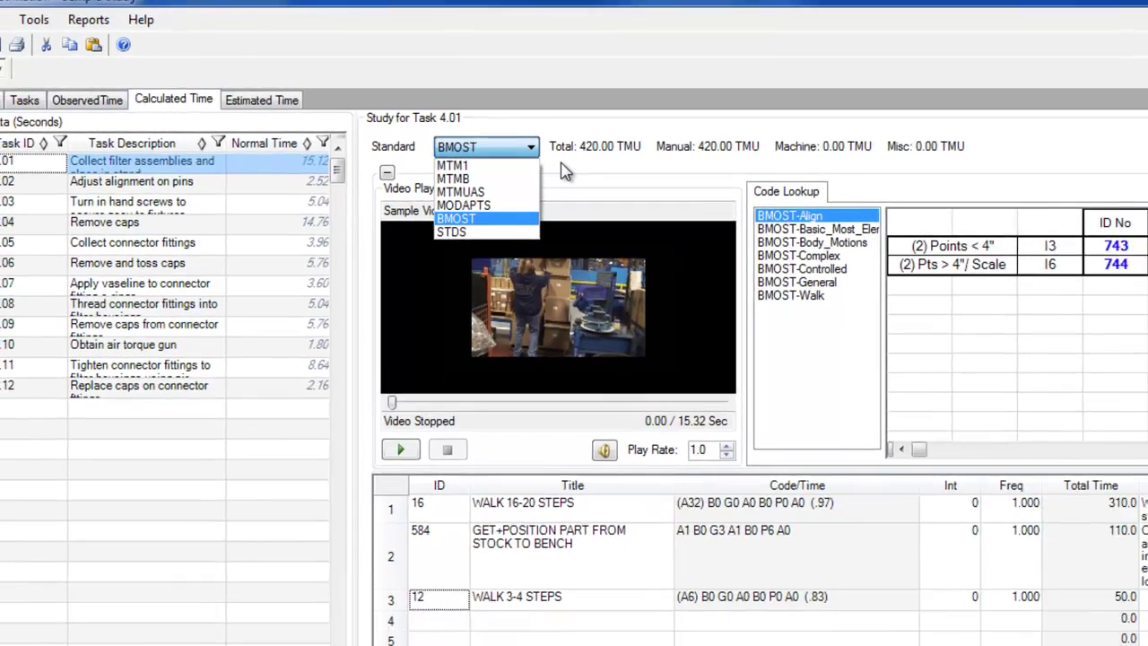
pyautogui.click(583, 162)
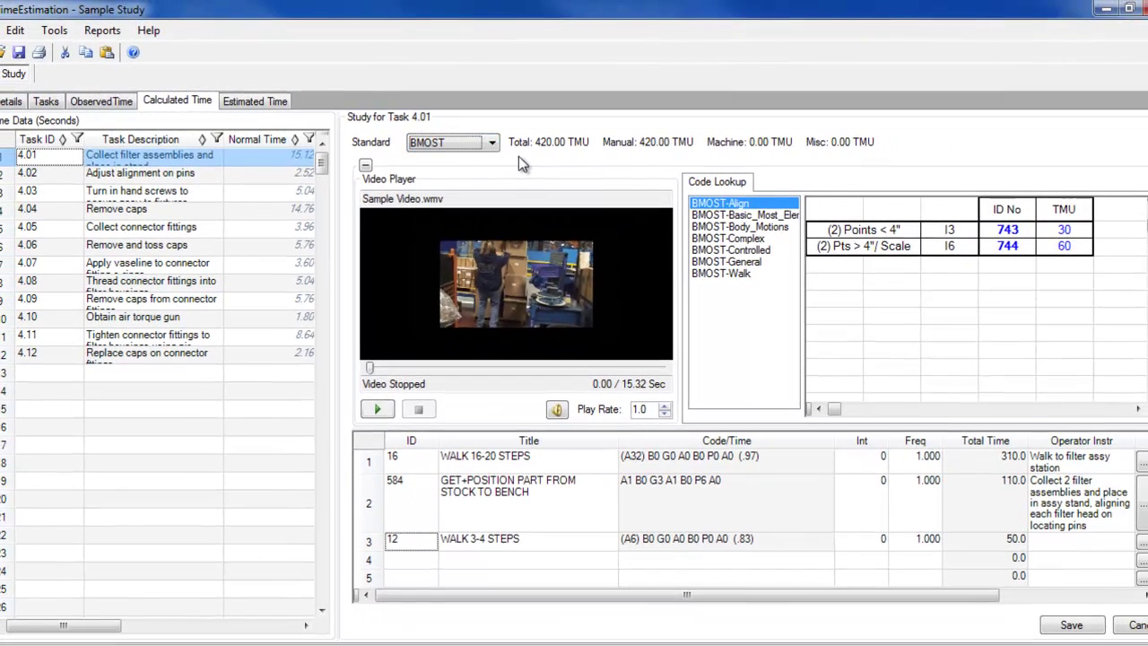
pyautogui.click(4, 192)
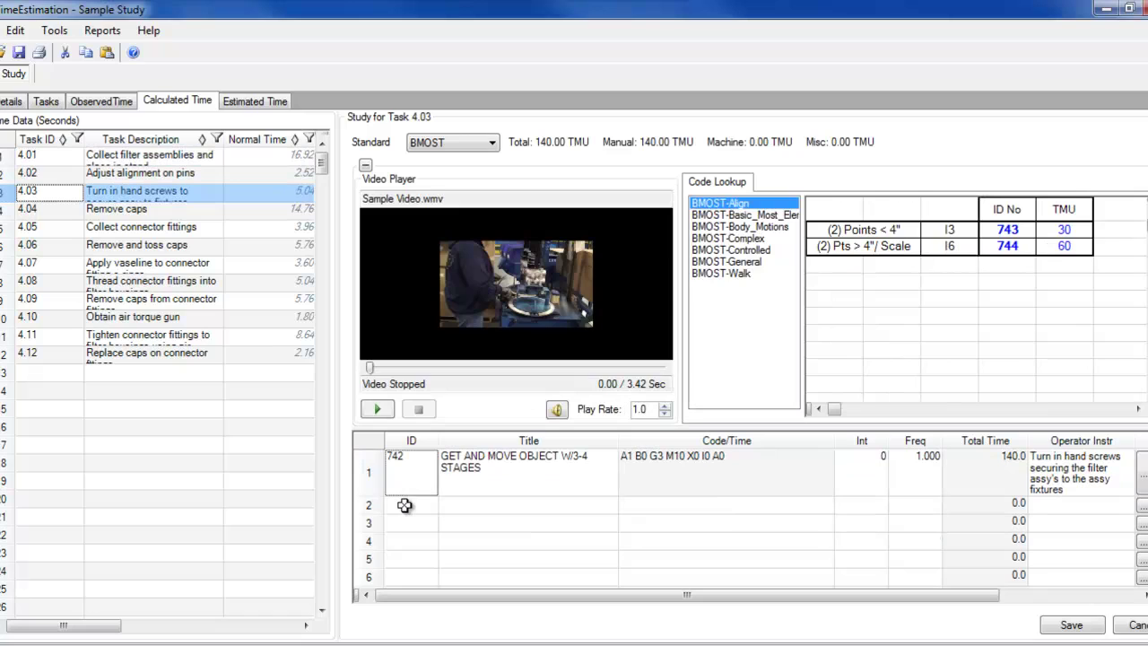
pyautogui.click(405, 505)
pyautogui.write('12')
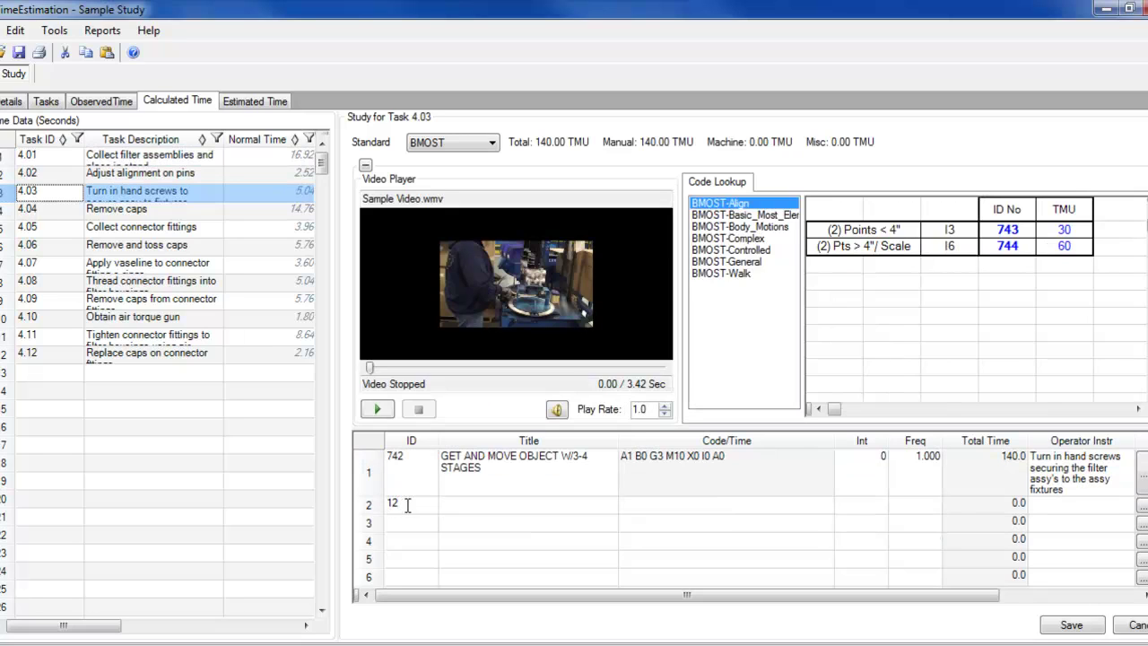
pyautogui.press('Return')
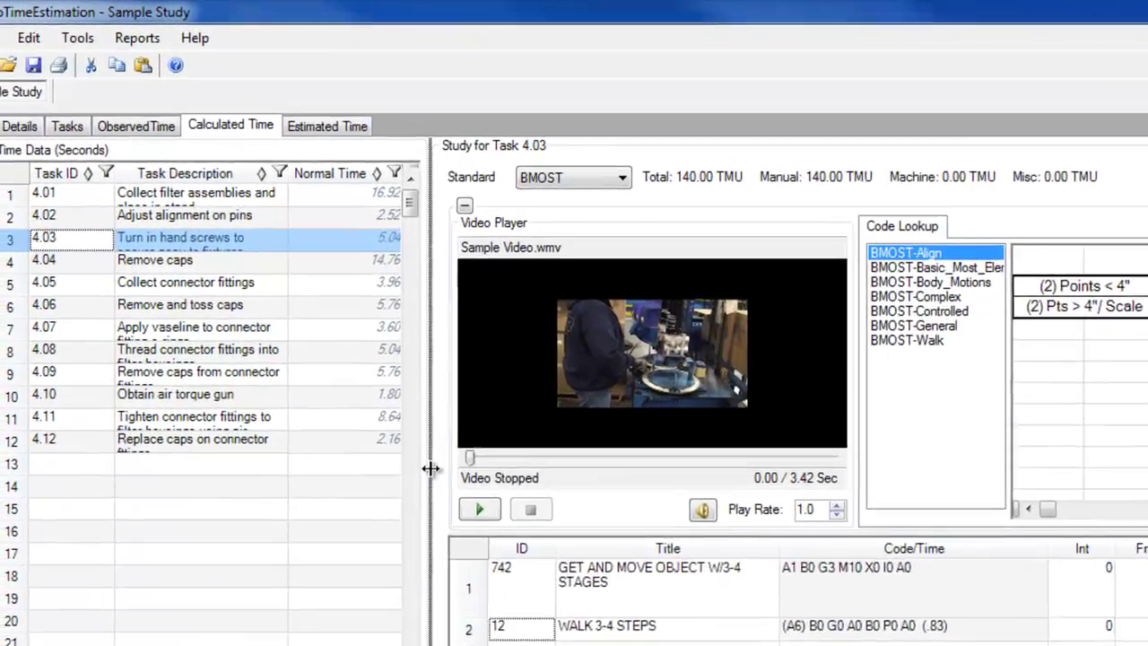
pyautogui.moveTo(339, 384); pyautogui.dragTo(892, 564)
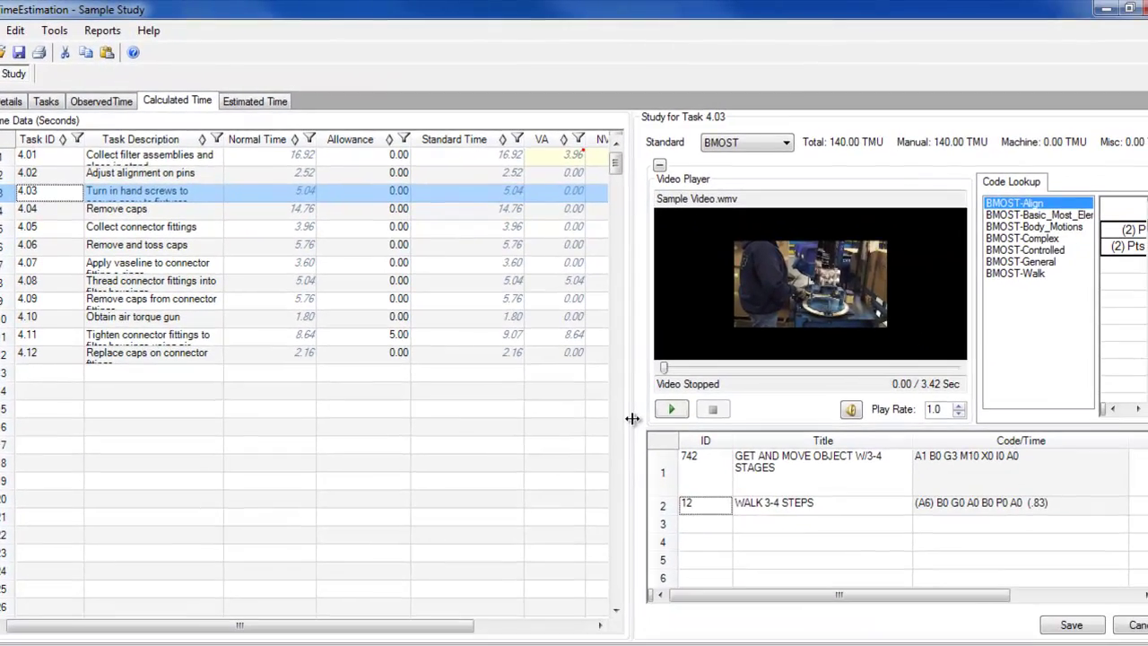
# Show the Tasks summary grid scrolled right to the Estimated Time columns
pyautogui.click(50, 104)
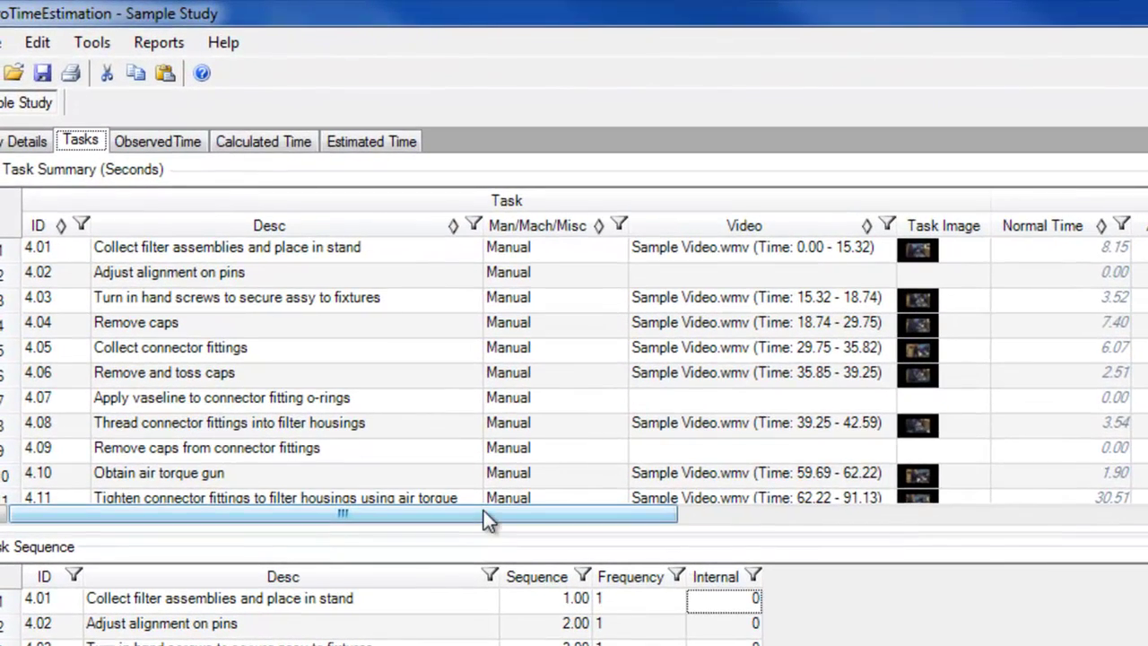
pyautogui.moveTo(483, 511); pyautogui.dragTo(947, 561)
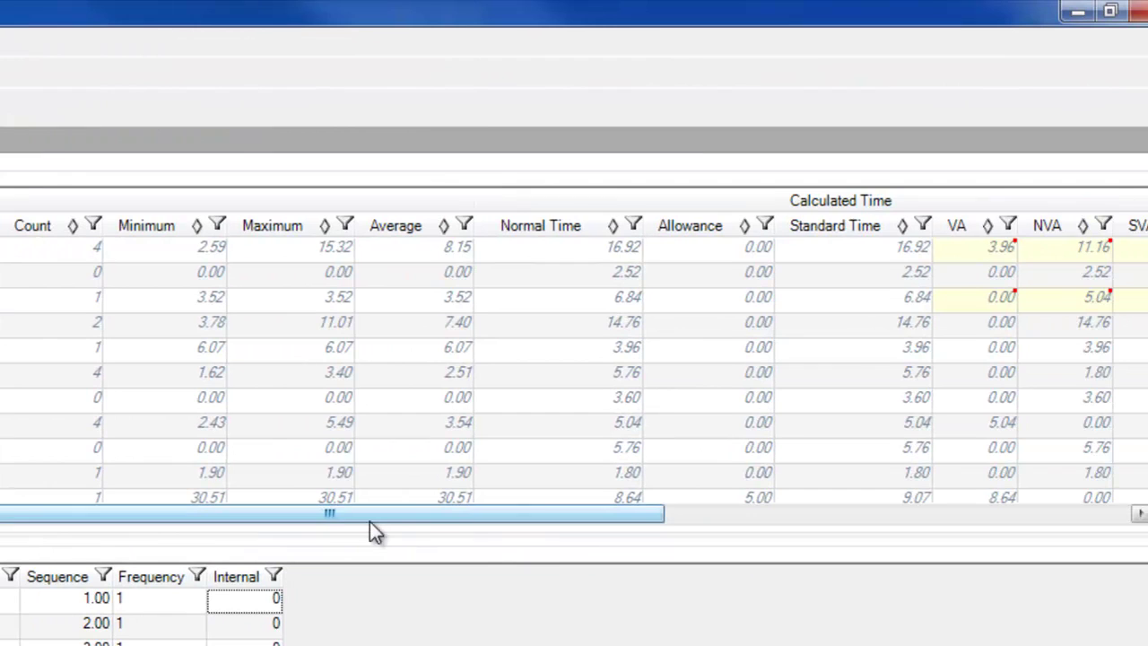
pyautogui.moveTo(354, 521)
pyautogui.mouseDown()
pyautogui.moveTo(652, 533)
pyautogui.moveTo(819, 524)
pyautogui.mouseUp()
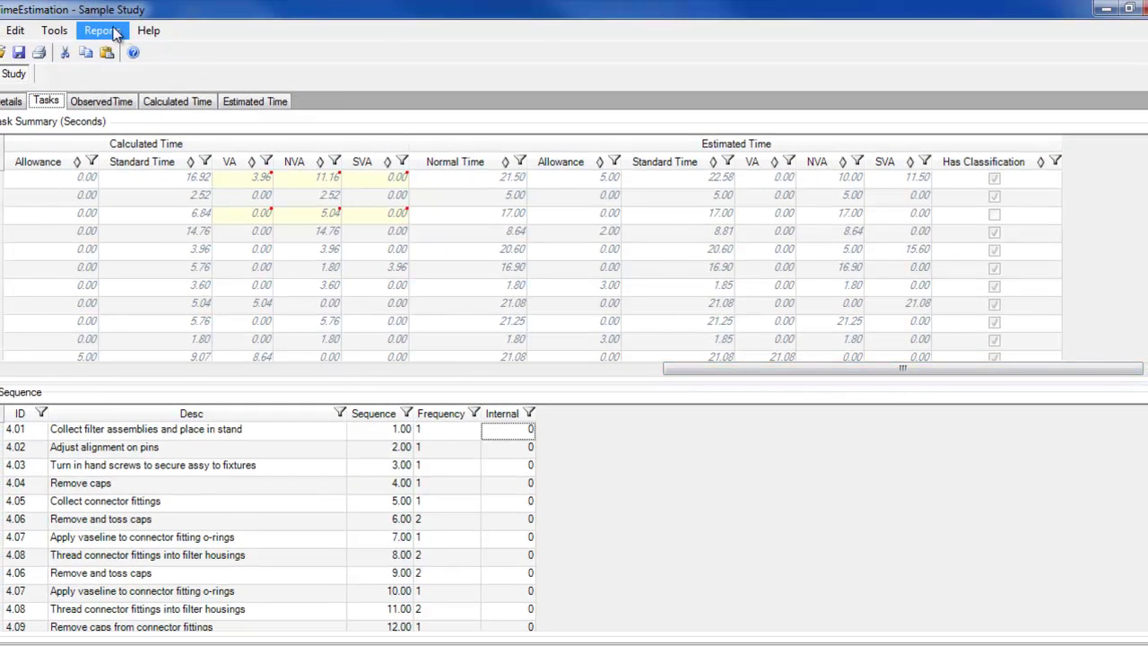
# Generate the Time Study Report ranked by Time Standard
pyautogui.click(101, 30)
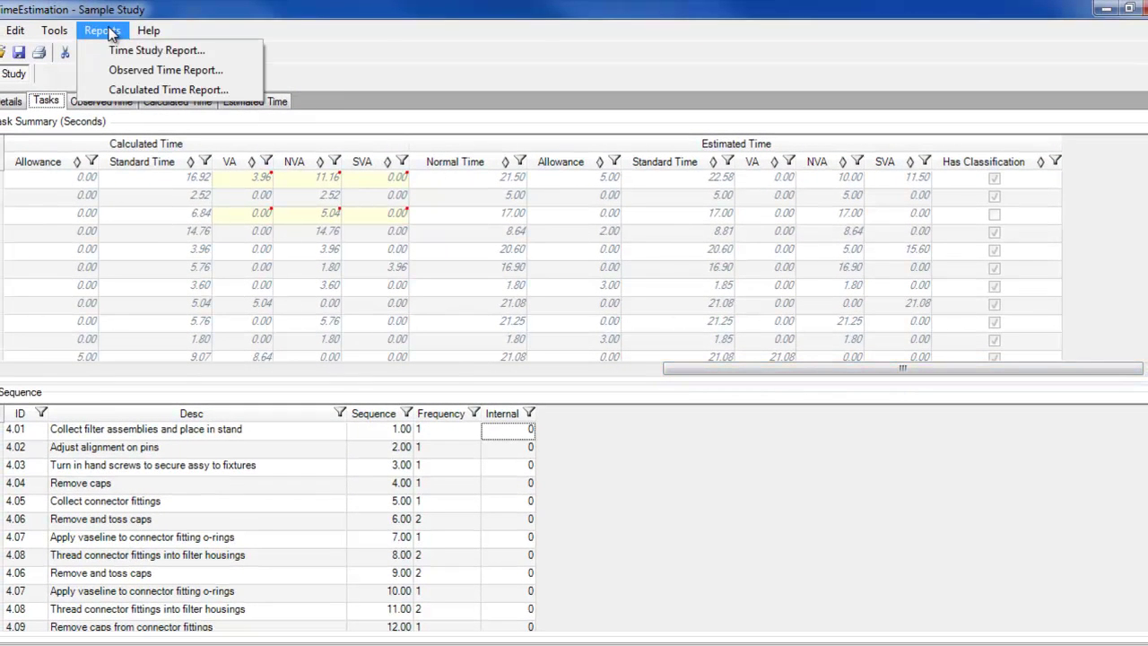
pyautogui.click(110, 51)
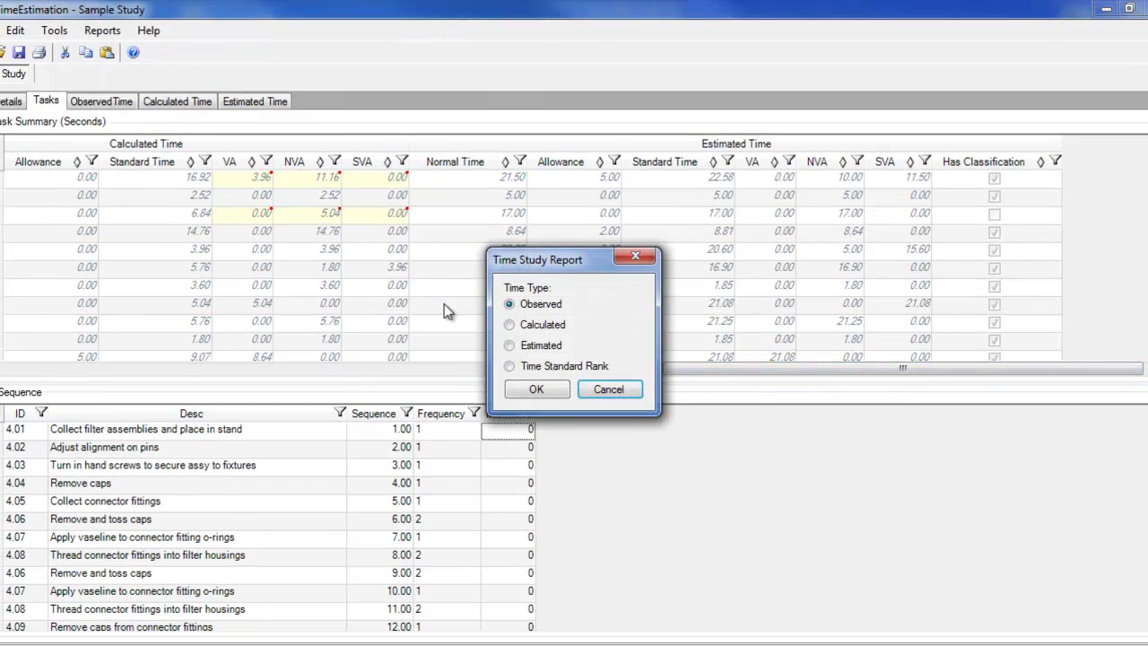
pyautogui.click(516, 367)
pyautogui.click(535, 389)
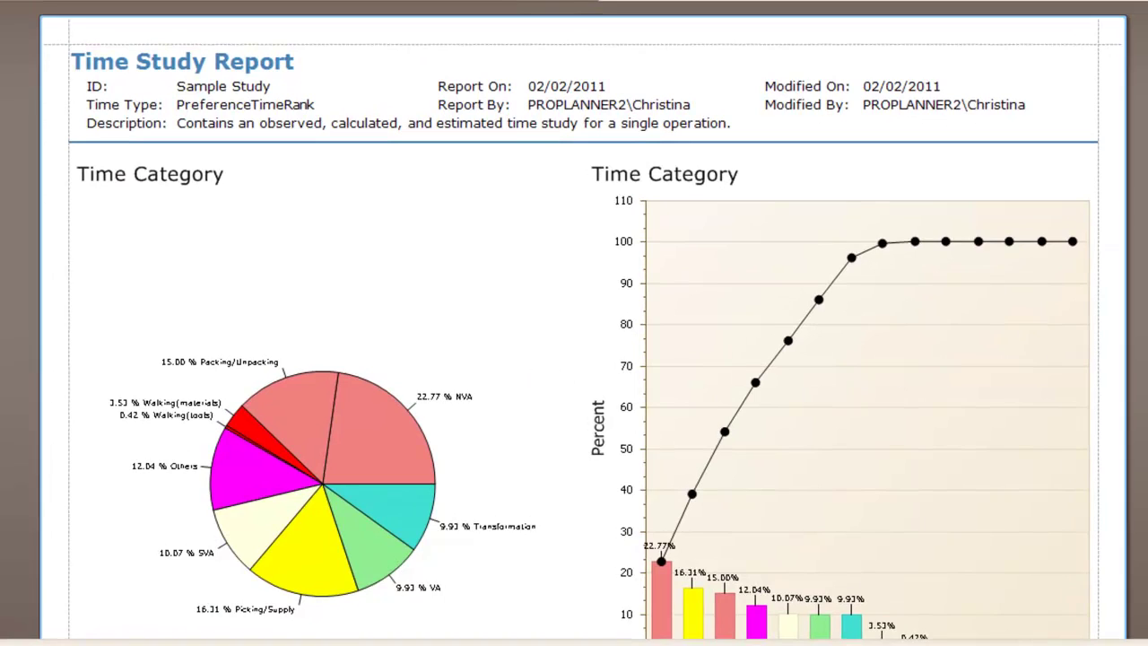
# Scroll through the report's value-category charts, Gantt chart and task summary pages
pyautogui.scroll(-10, 574, 323)
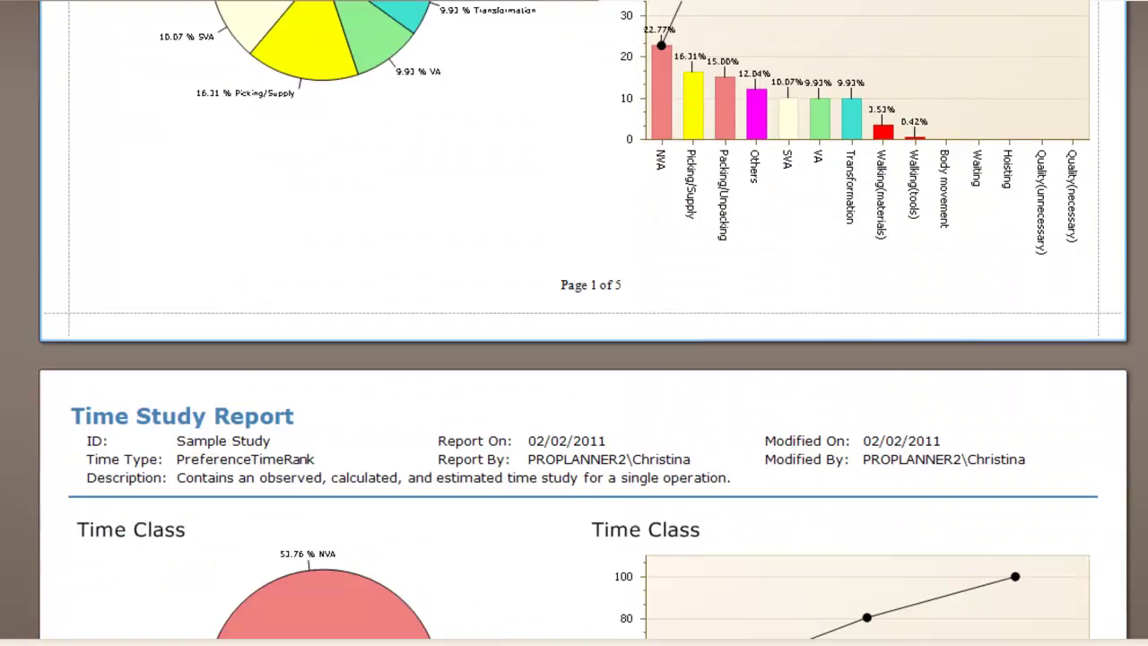
pyautogui.scroll(-10, 574, 323)
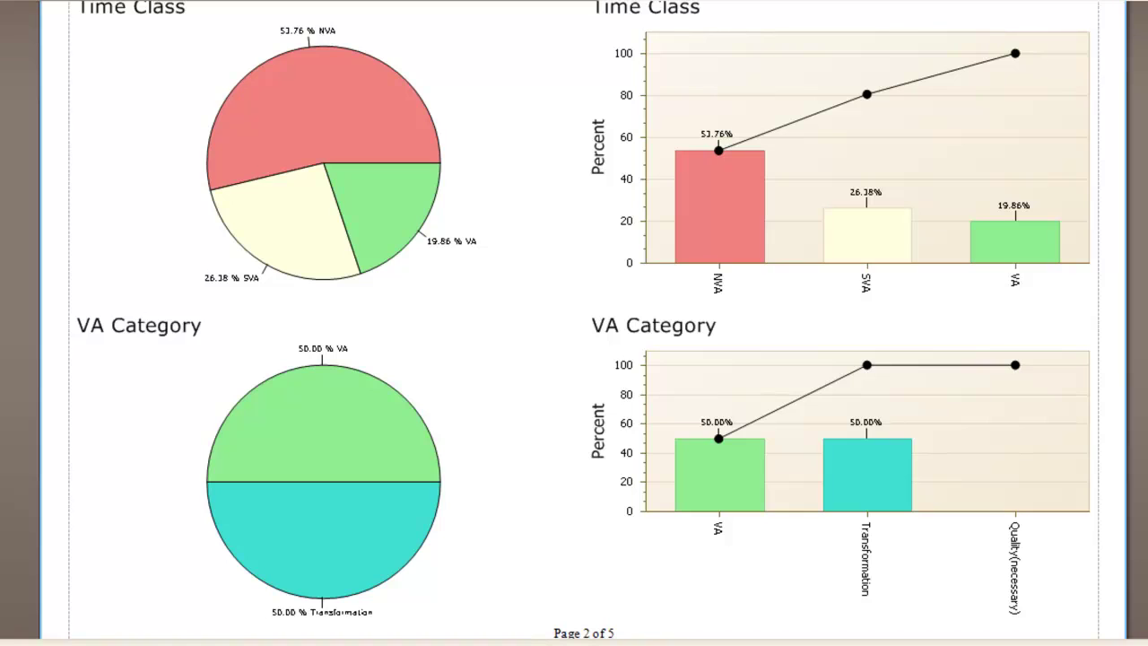
pyautogui.scroll(-15, 574, 323)
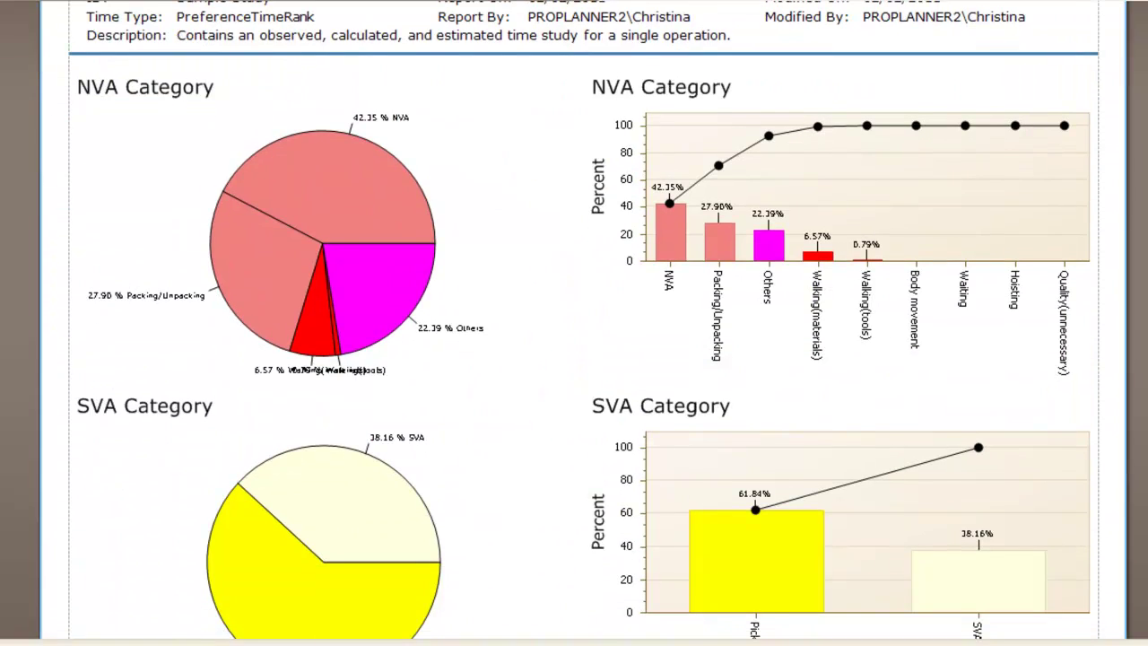
pyautogui.scroll(-5, 574, 323)
pyautogui.scroll(-10, 574, 323)
pyautogui.scroll(-1, 574, 323)
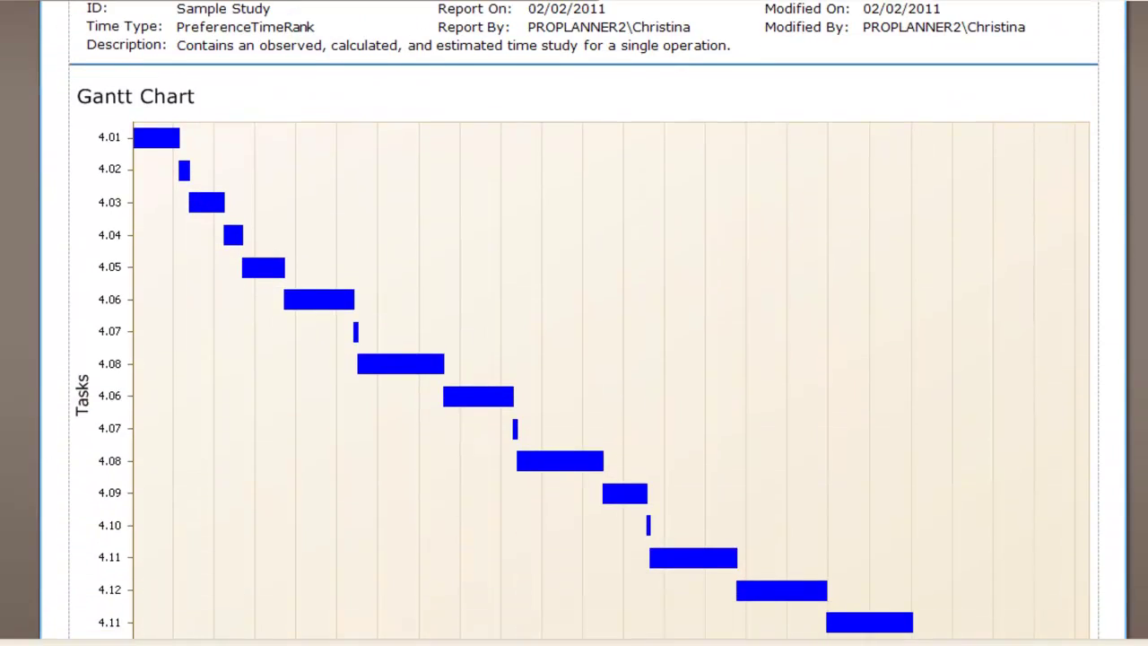
pyautogui.scroll(-1, 574, 323)
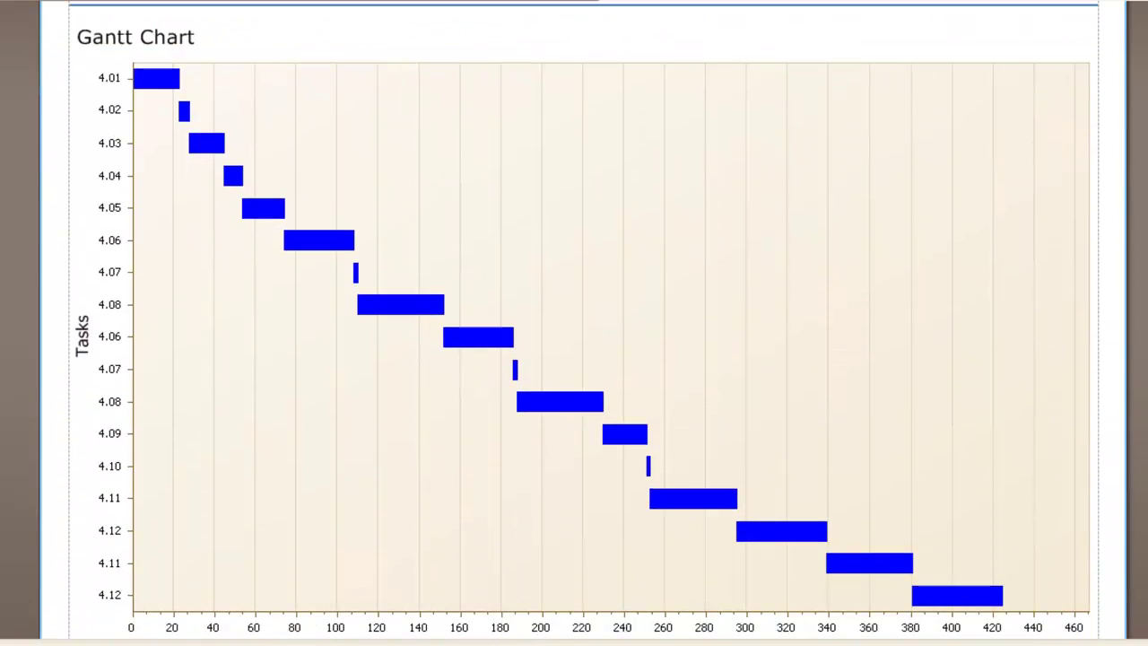
pyautogui.scroll(-5, 575, 323)
pyautogui.scroll(-1, 575, 323)
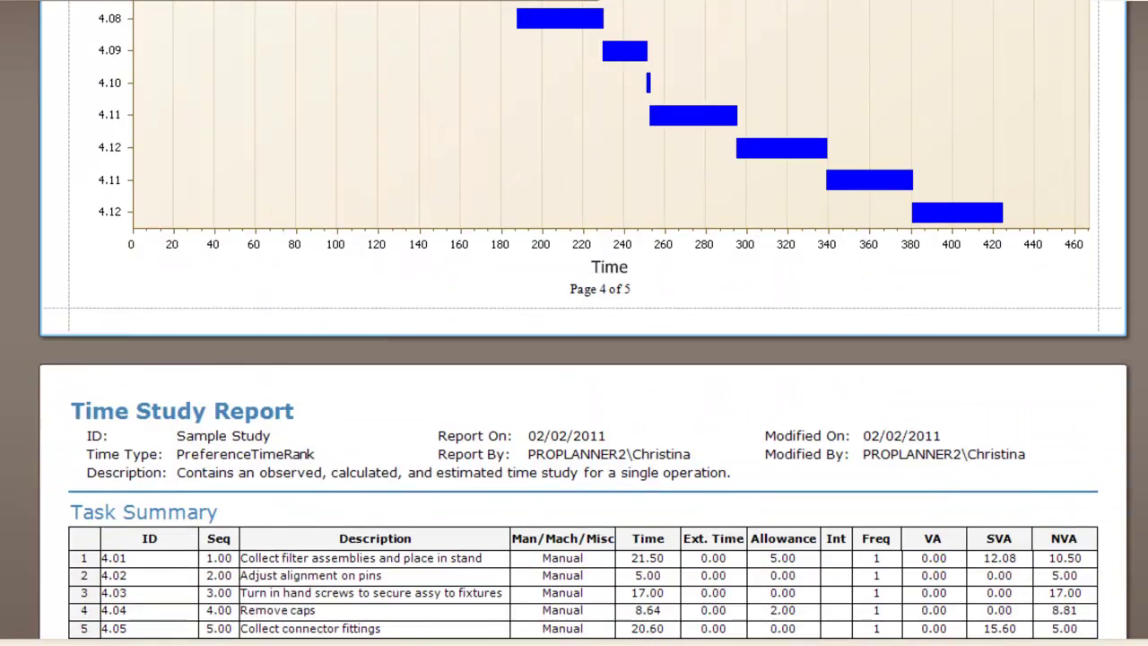
pyautogui.scroll(-1, 574, 323)
pyautogui.scroll(-5, 574, 323)
pyautogui.scroll(-1, 574, 323)
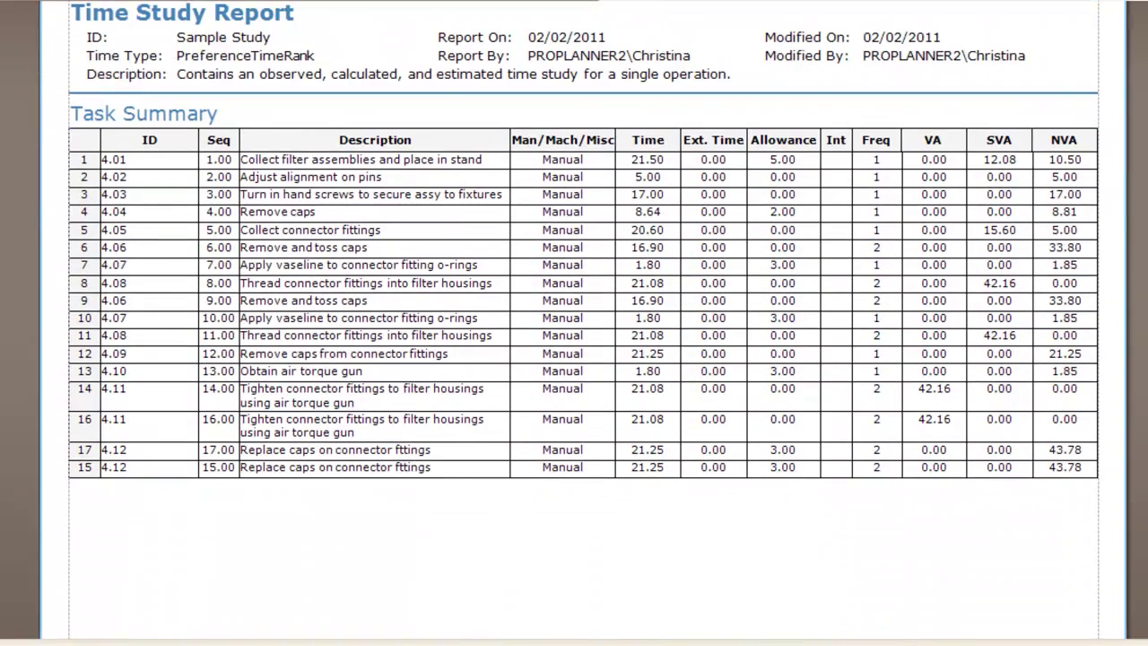